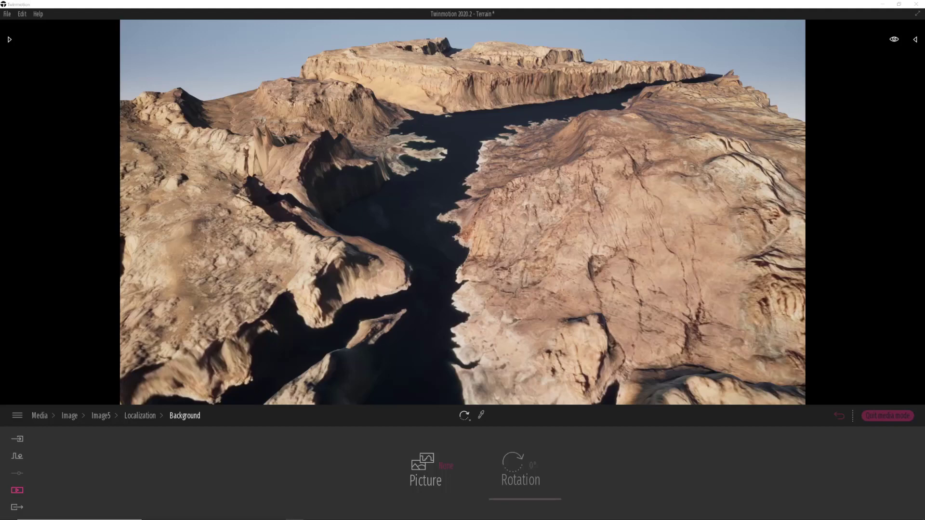
pyautogui.moveTo(607, 143); pyautogui.dragTo(637, 208, button='right')
pyautogui.scroll(-3, 522, 151)
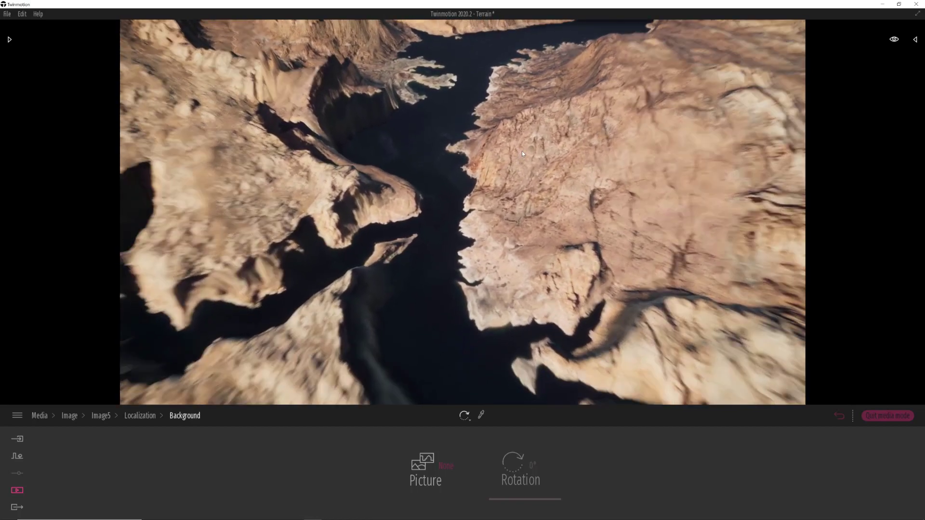
pyautogui.scroll(3, 521, 152)
pyautogui.moveTo(521, 152)
pyautogui.mouseDown(button='right')
pyautogui.moveTo(500, 119)
pyautogui.moveTo(477, 123)
pyautogui.moveTo(492, 147)
pyautogui.moveTo(545, 119)
pyautogui.moveTo(533, 146)
pyautogui.mouseUp(button='right')
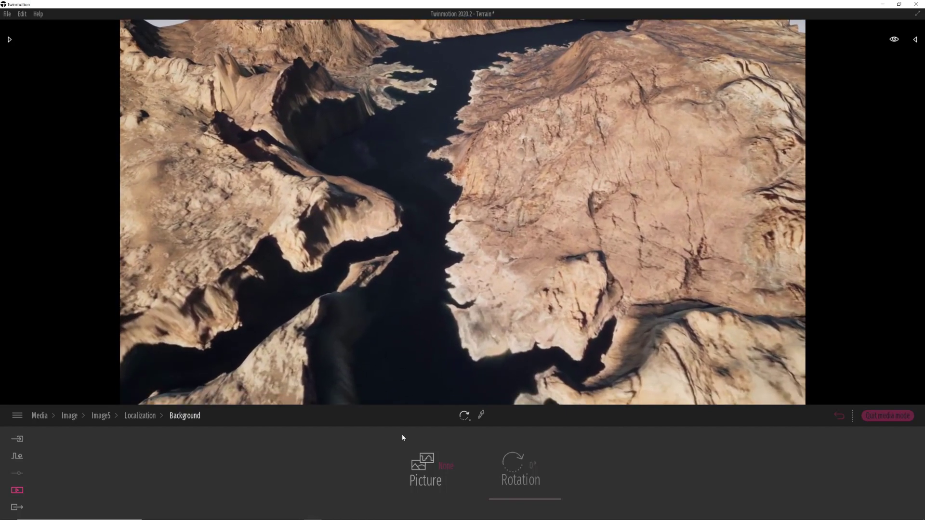
# Switch to Chrome and look through the Blender home page and the download options of the BlenderGIS GitHub repository.
pyautogui.moveTo(338, 519)
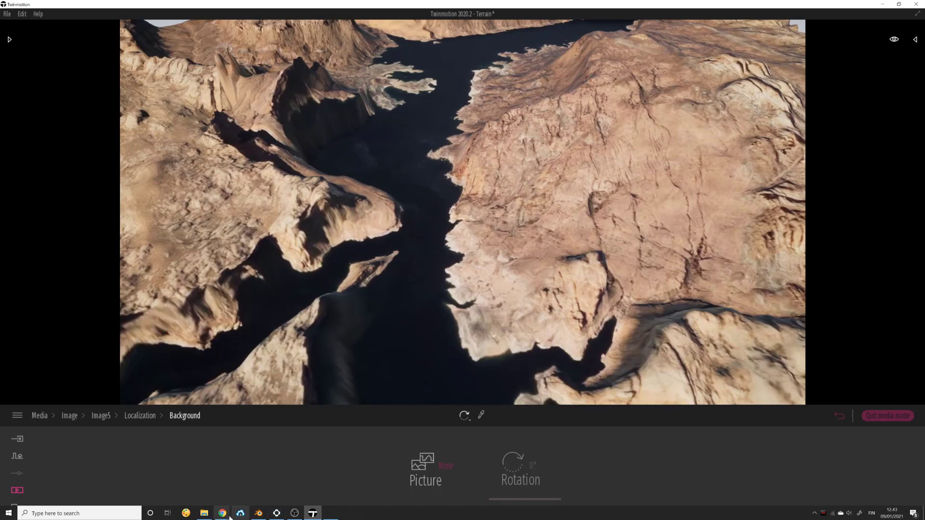
pyautogui.moveTo(222, 516)
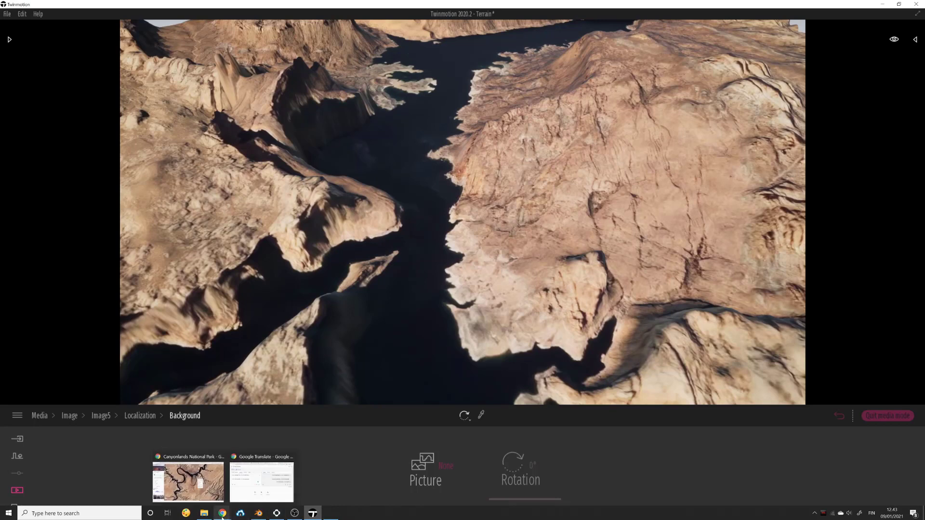
pyautogui.click(207, 498)
pyautogui.click(241, 6)
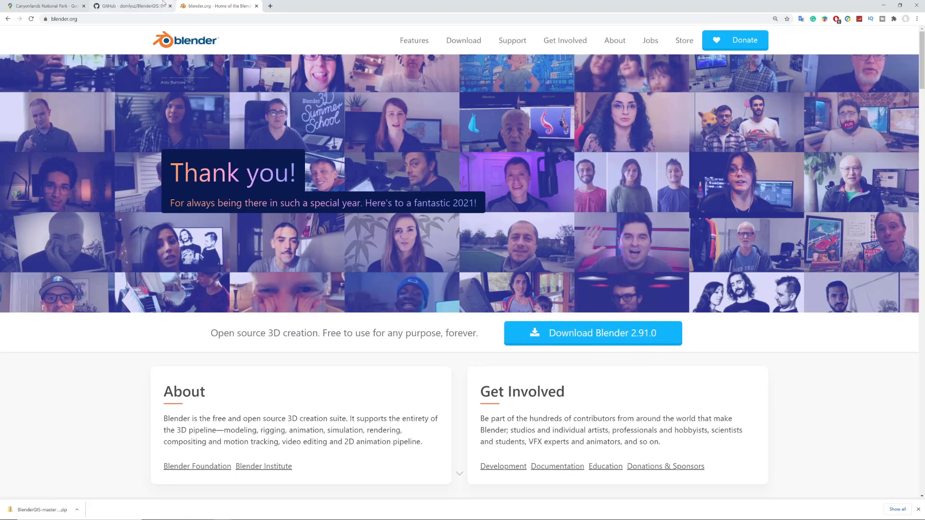
pyautogui.click(115, 6)
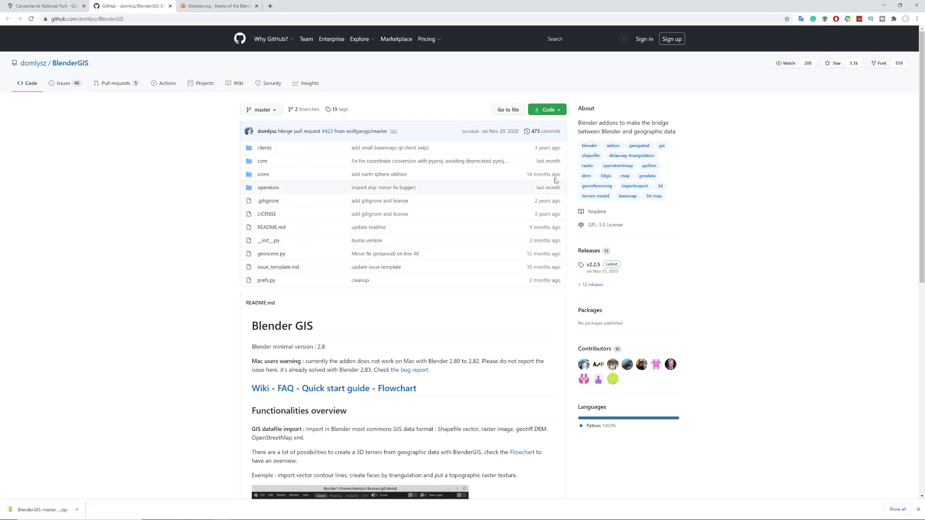
pyautogui.click(557, 109)
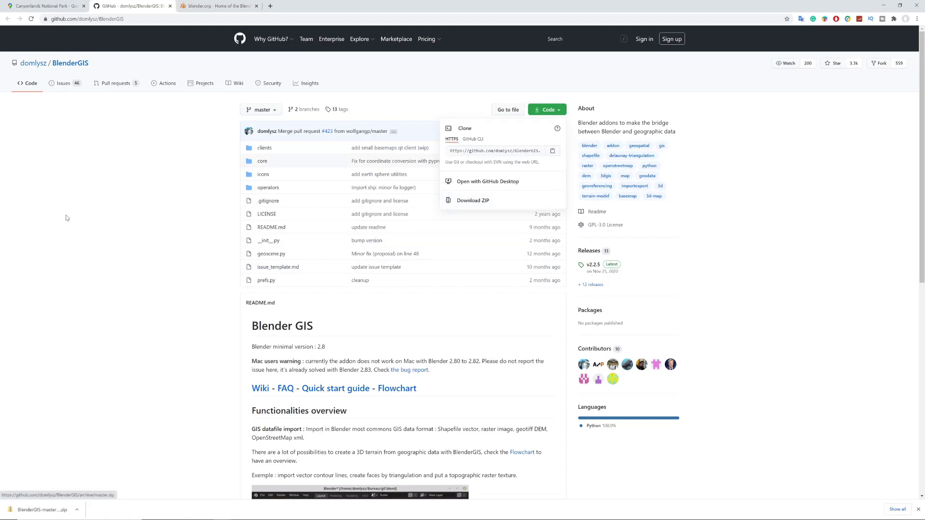
pyautogui.click(100, 222)
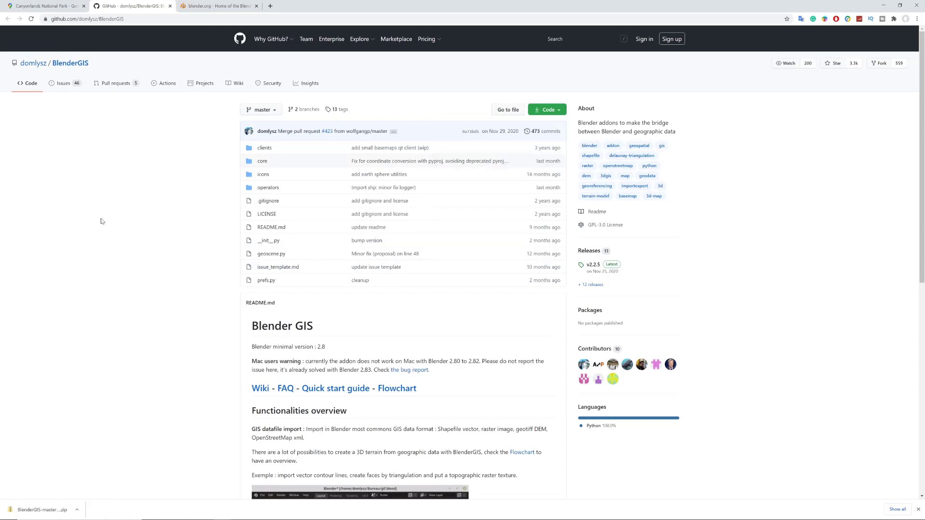
# Switch to Blender and delete the default camera, cube and light from the scene.
pyautogui.click(889, 7)
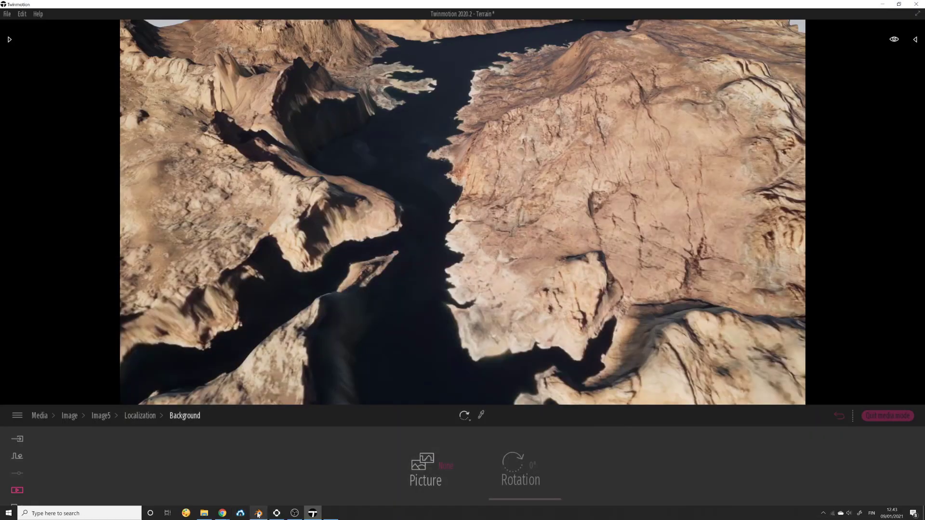
pyautogui.click(257, 513)
pyautogui.scroll(2, 360, 348)
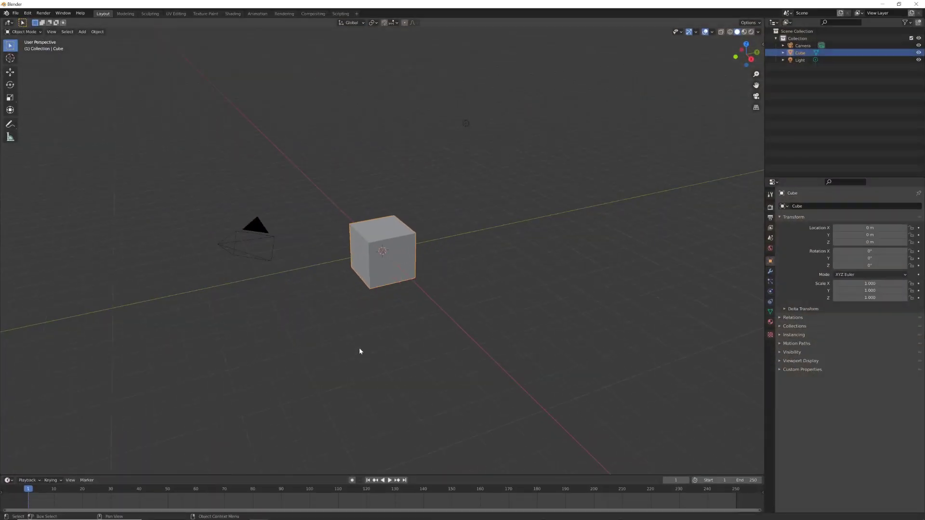
pyautogui.moveTo(607, 82); pyautogui.dragTo(75, 400)
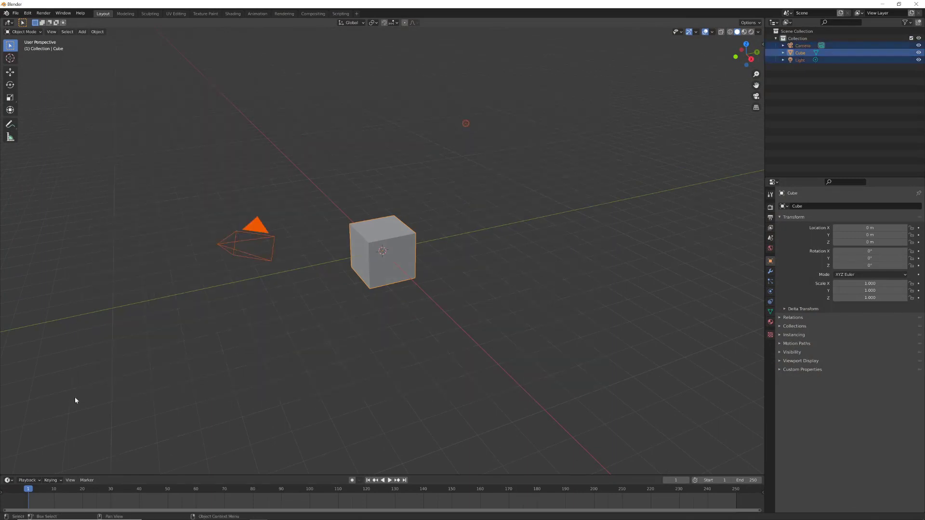
pyautogui.press('Delete')
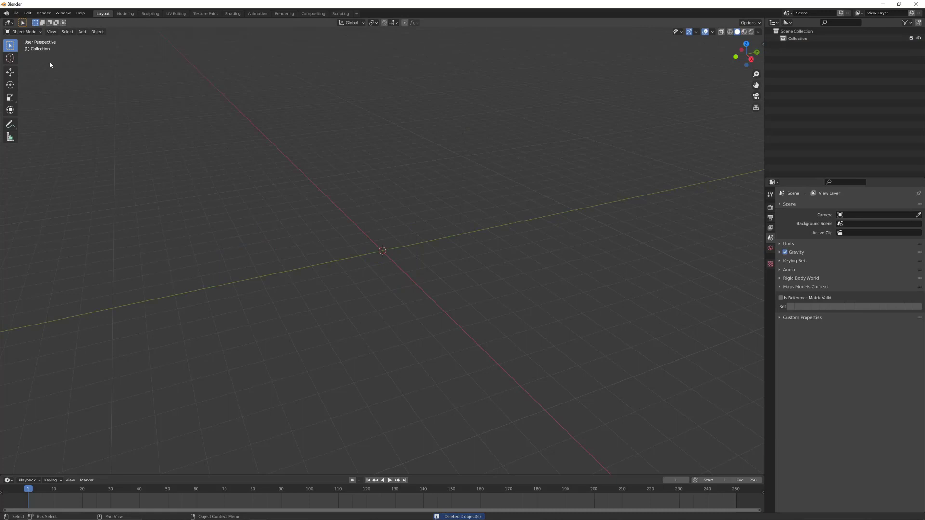
# Install the add-on from BlenderGIS-master.zip in the Downloads folder through Blender's preferences.
pyautogui.click(32, 16)
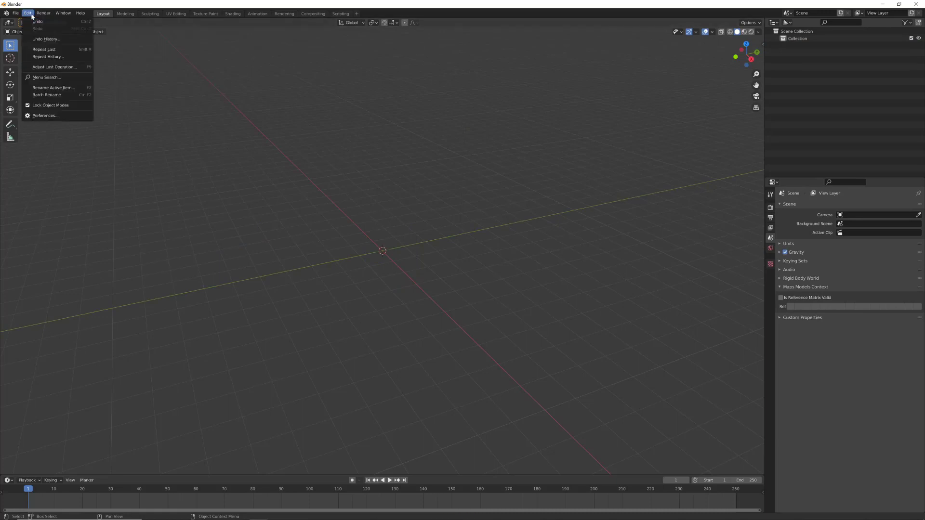
pyautogui.click(40, 118)
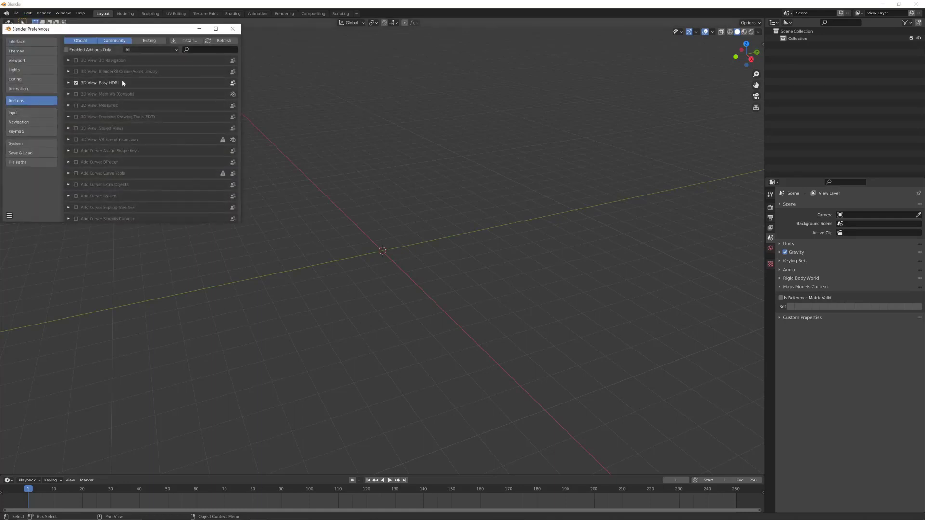
pyautogui.click(188, 41)
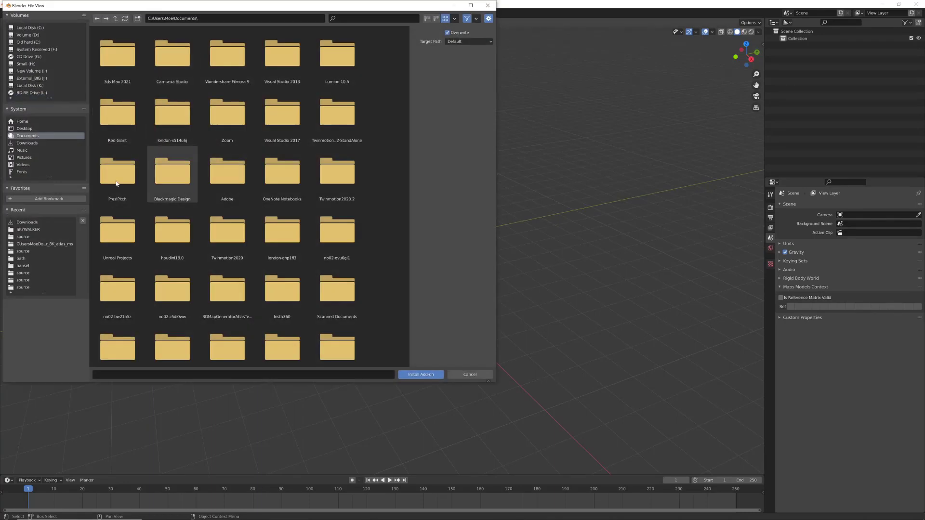
pyautogui.click(29, 223)
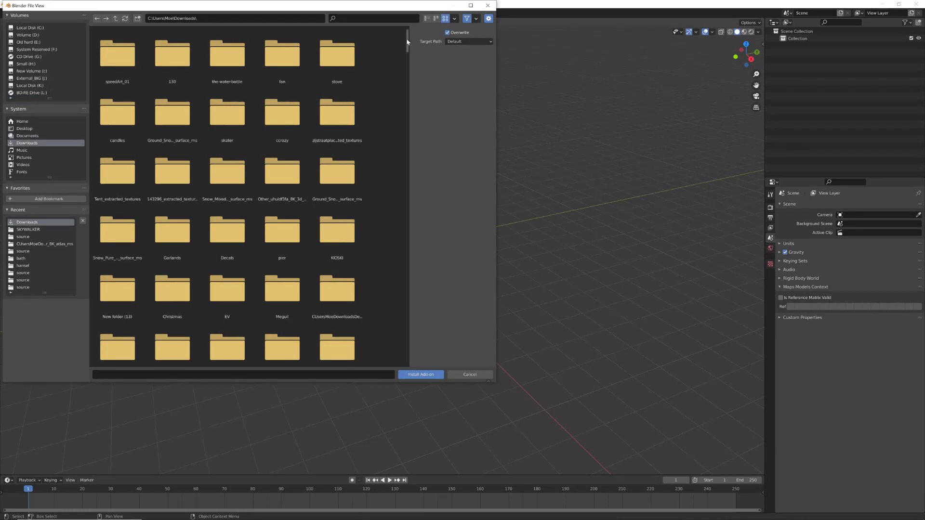
pyautogui.moveTo(407, 42); pyautogui.dragTo(397, 341)
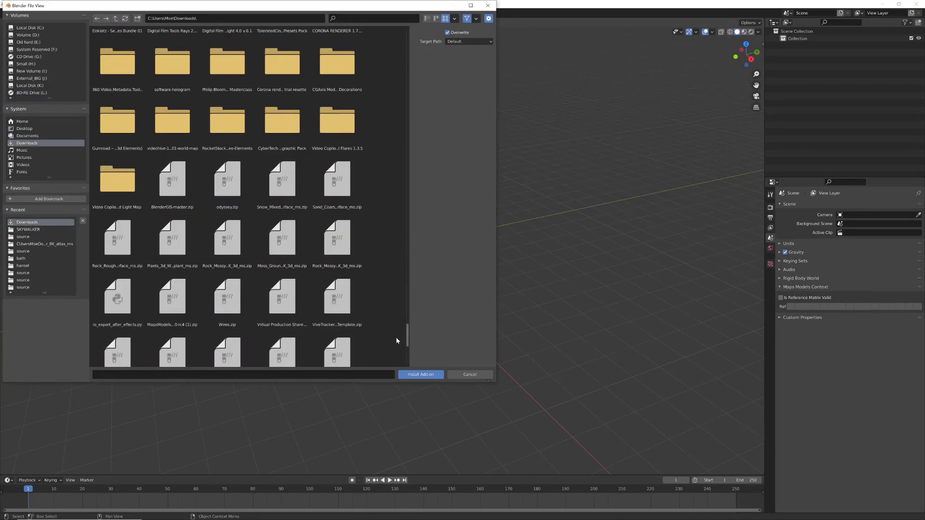
pyautogui.click(172, 181)
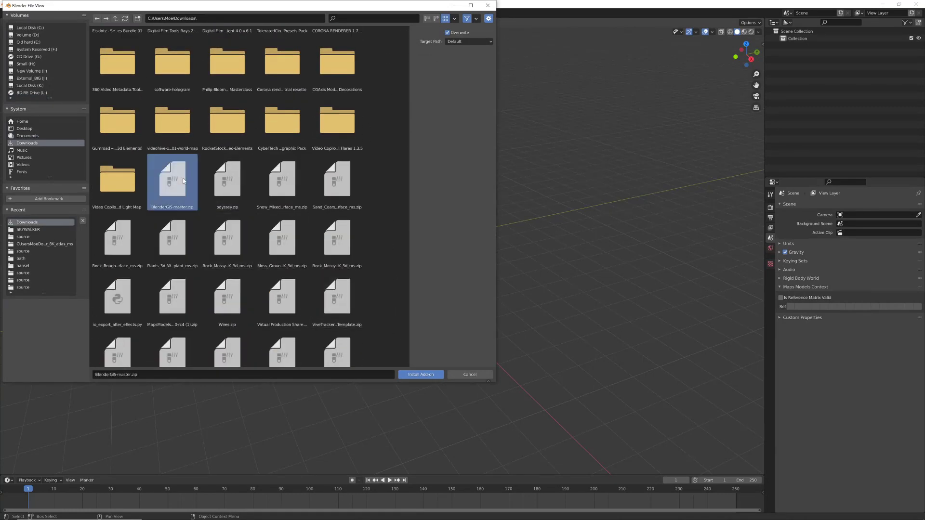
pyautogui.click(412, 375)
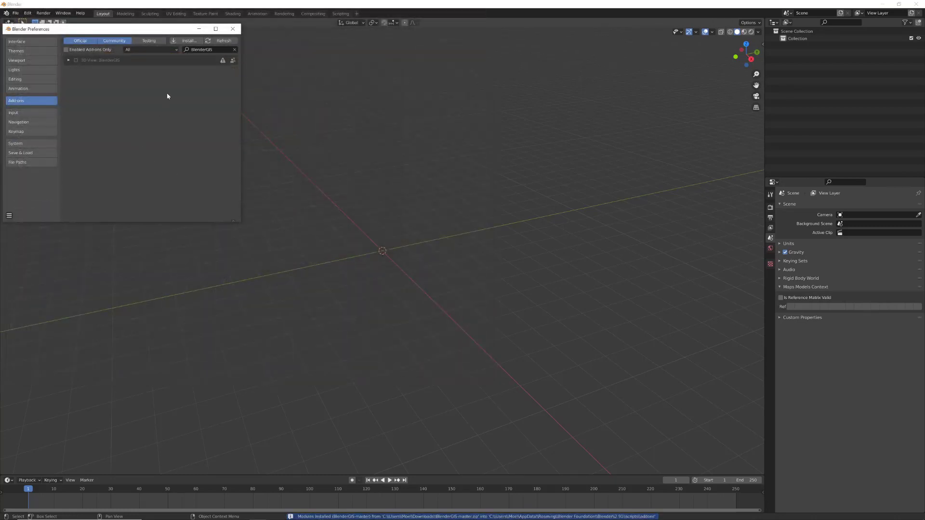
# Enable the BlenderGIS add-on, expand its details and close the preferences.
pyautogui.click(75, 61)
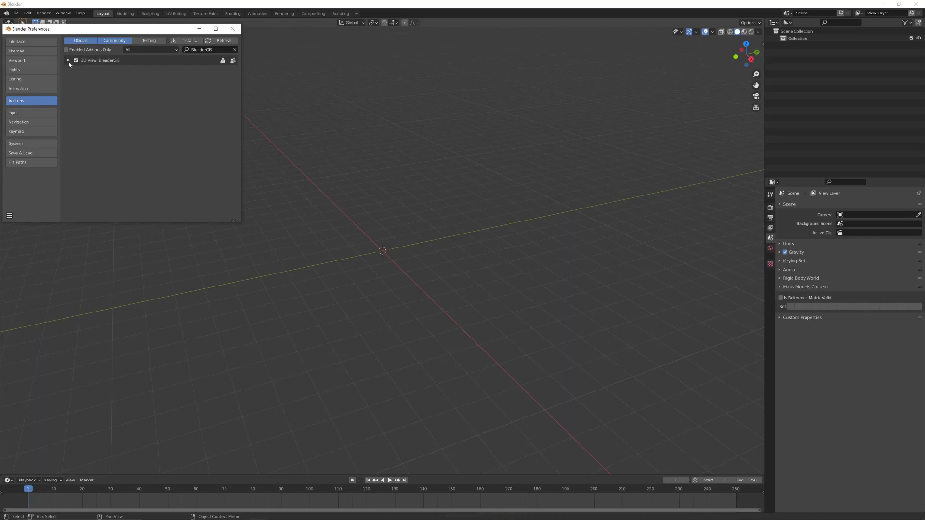
pyautogui.click(69, 60)
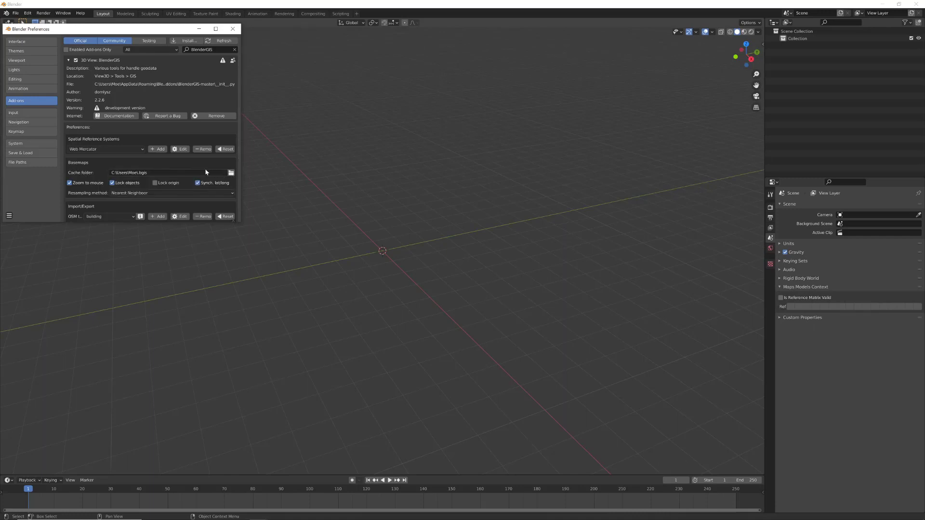
pyautogui.click(233, 29)
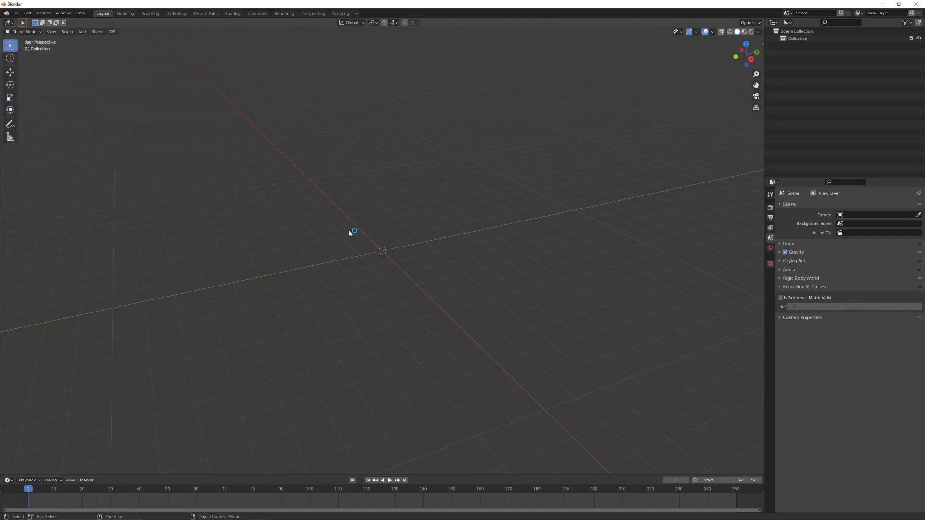
# Add a GIS web basemap with Google as the source and Satellite as the layer.
pyautogui.click(112, 33)
pyautogui.moveTo(115, 50)
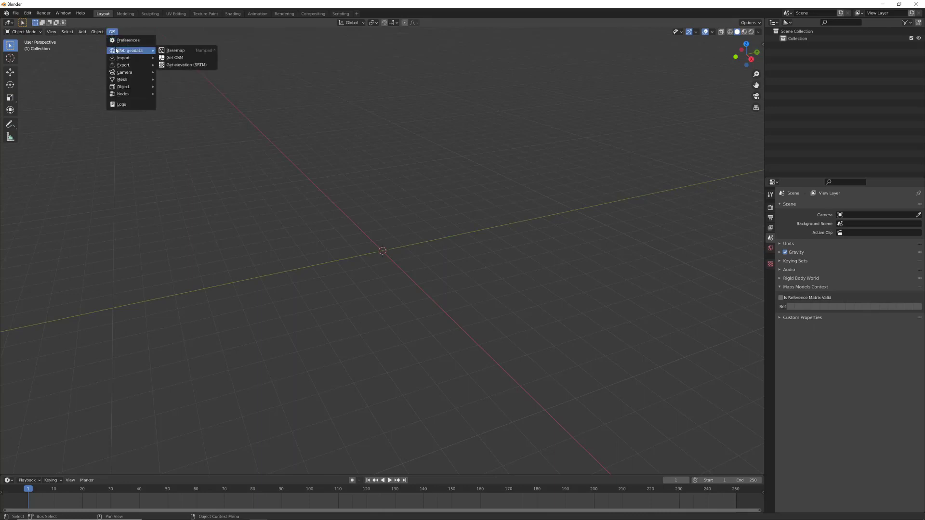
pyautogui.click(188, 52)
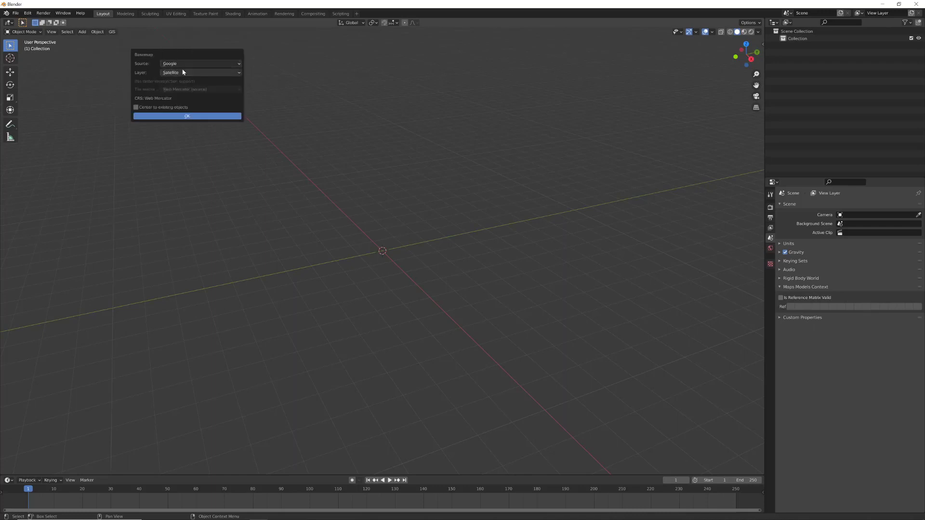
pyautogui.click(215, 118)
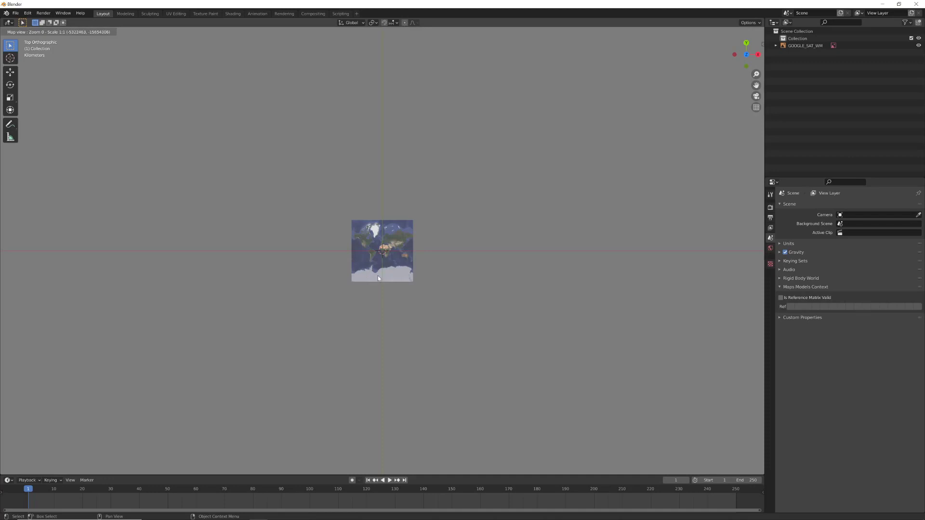
# Bring up the basemap's go-to location dialog and move it over the world map.
pyautogui.scroll(2, 379, 279)
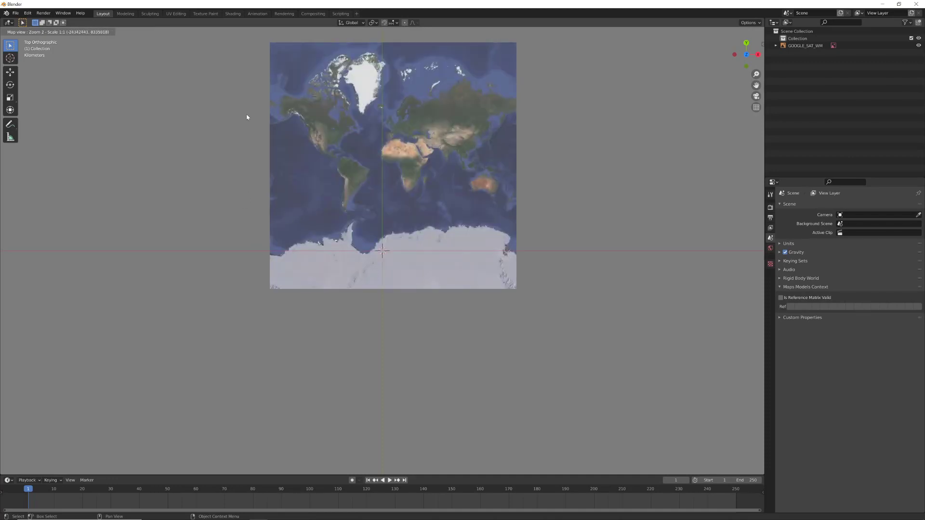
pyautogui.press('g')
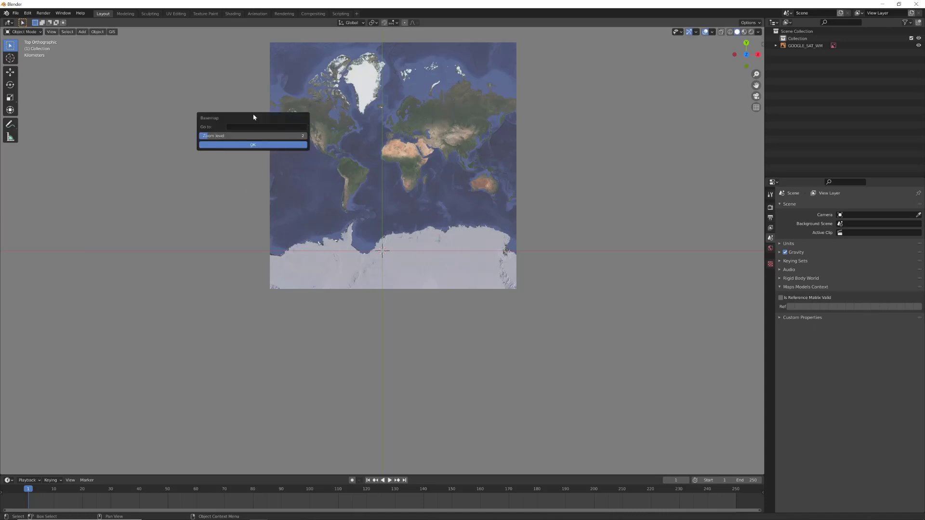
pyautogui.moveTo(256, 117); pyautogui.dragTo(293, 131)
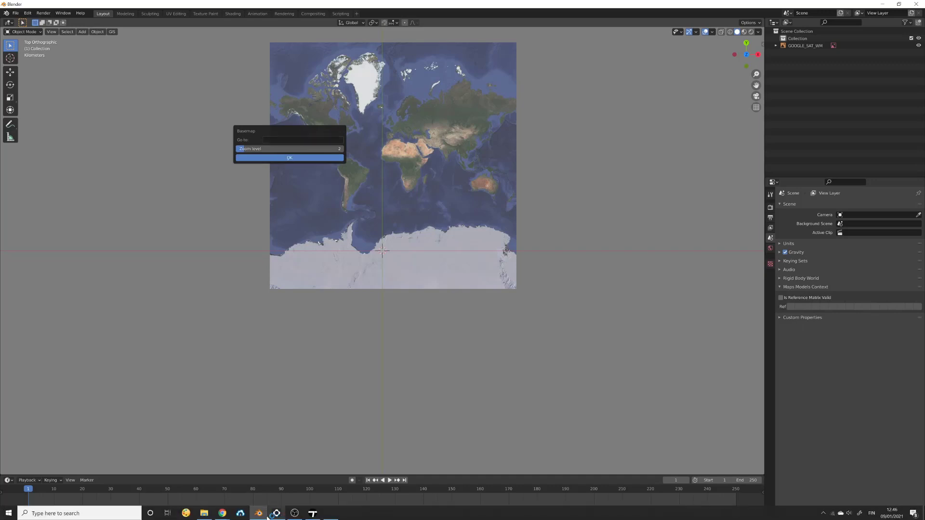
# Switch to Google Maps in Chrome and get the coordinates of the oval mesa just south of the river in the Canyonlands view.
pyautogui.moveTo(222, 513)
pyautogui.click(193, 497)
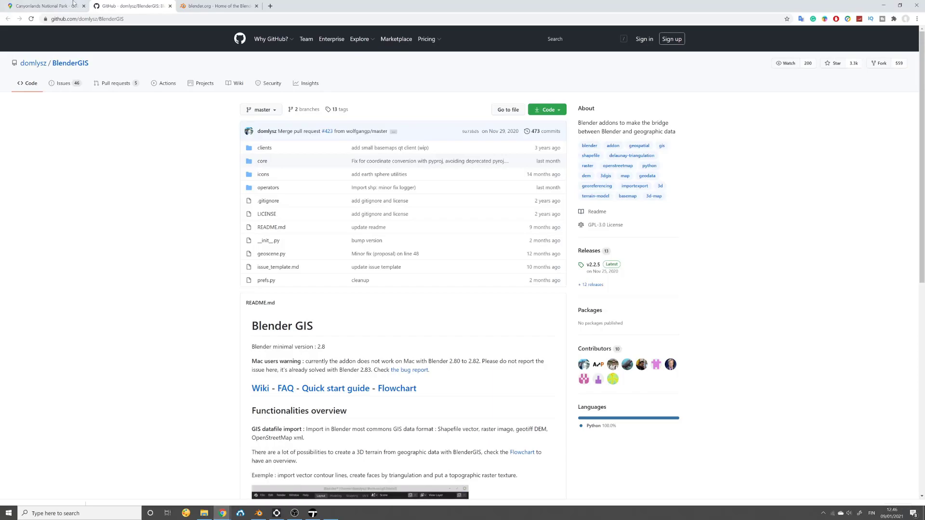
pyautogui.click(48, 5)
pyautogui.moveTo(533, 123); pyautogui.dragTo(547, 137)
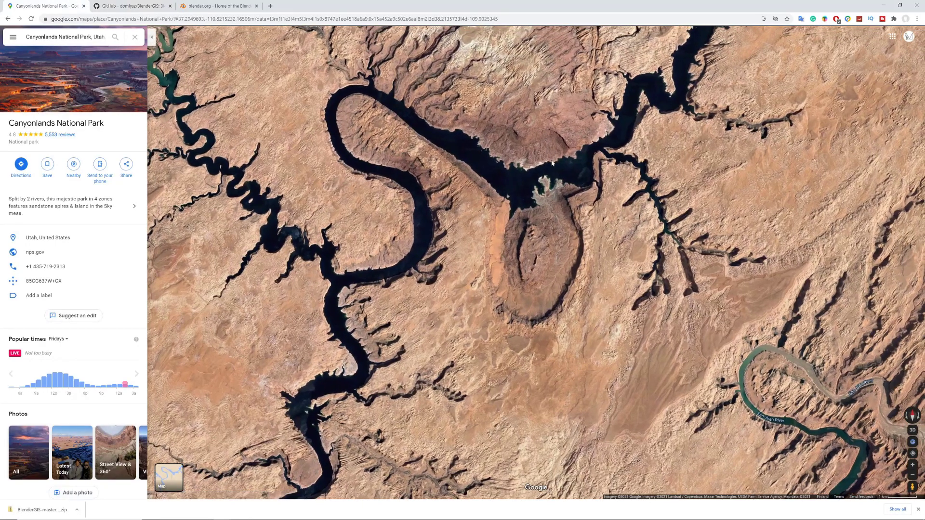
pyautogui.rightClick(562, 216)
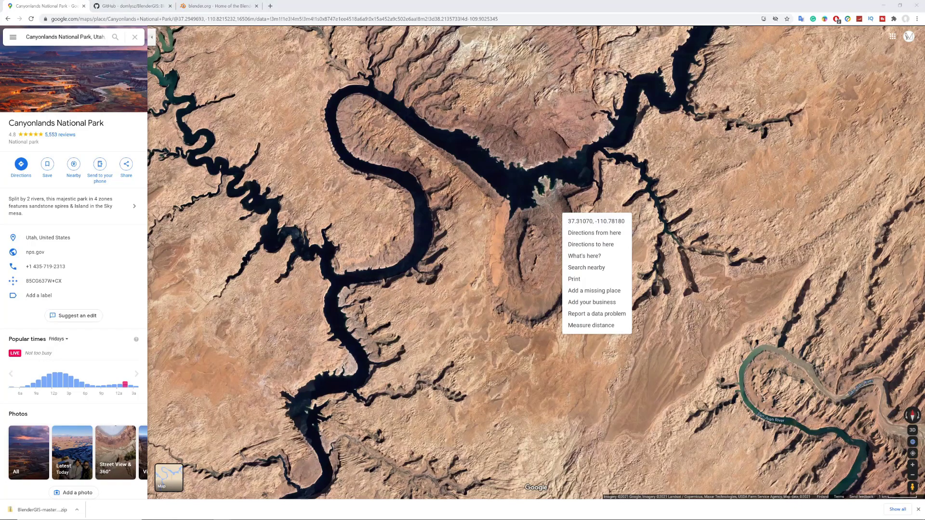
# Switch to Blender and go to the copied coordinates on the basemap at zoom level 15.
pyautogui.moveTo(284, 512)
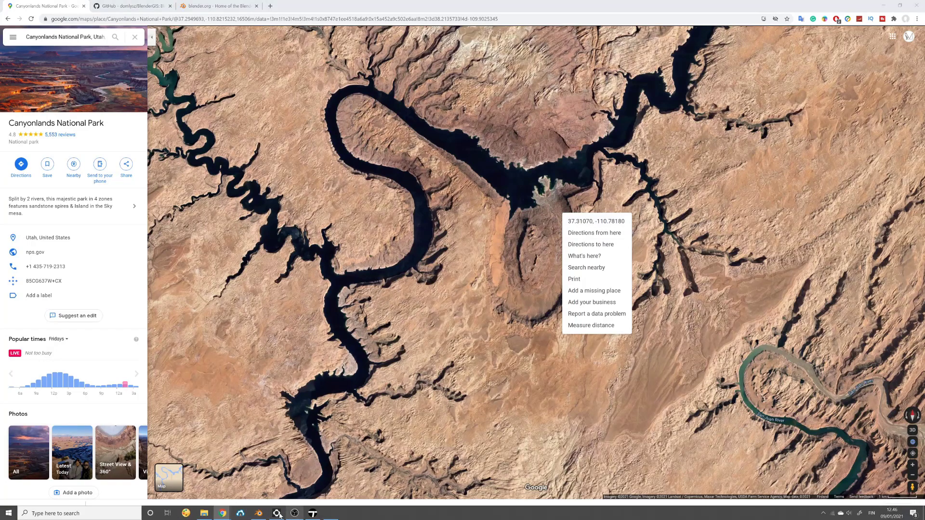
pyautogui.click(258, 513)
pyautogui.click(289, 140)
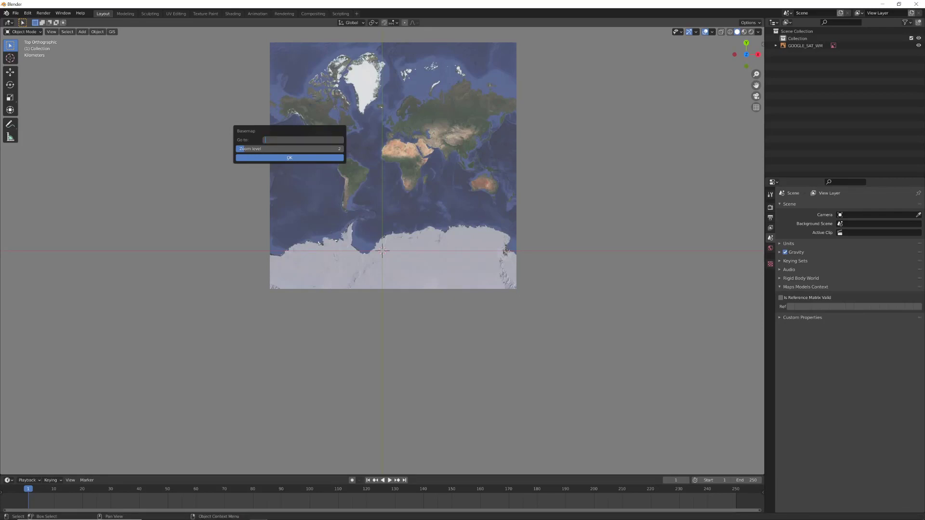
pyautogui.hotkey('ctrl', 'v')
pyautogui.press('Return')
pyautogui.click(277, 151)
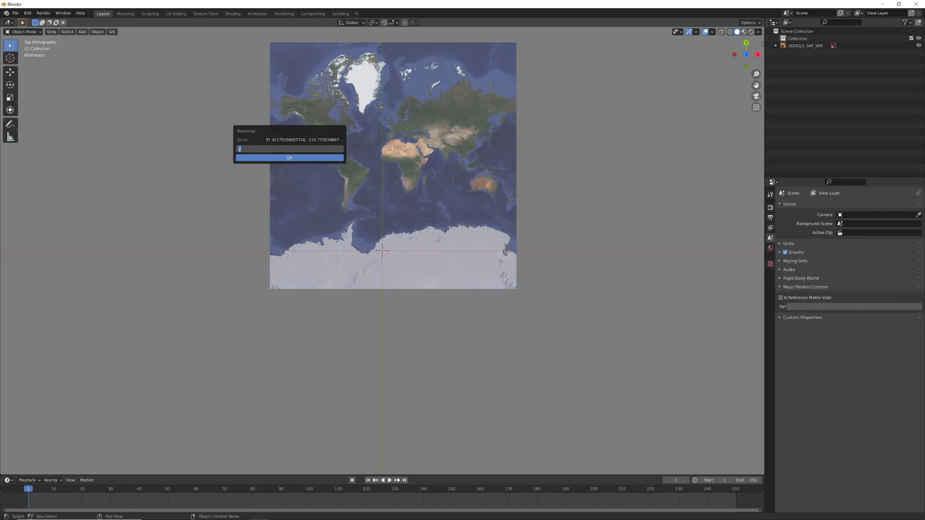
pyautogui.write('15')
pyautogui.press('Return')
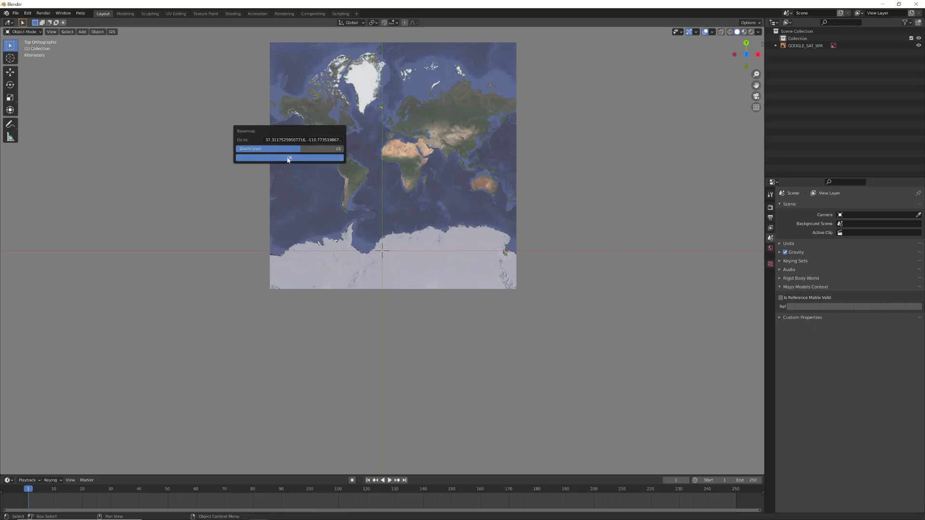
pyautogui.click(287, 158)
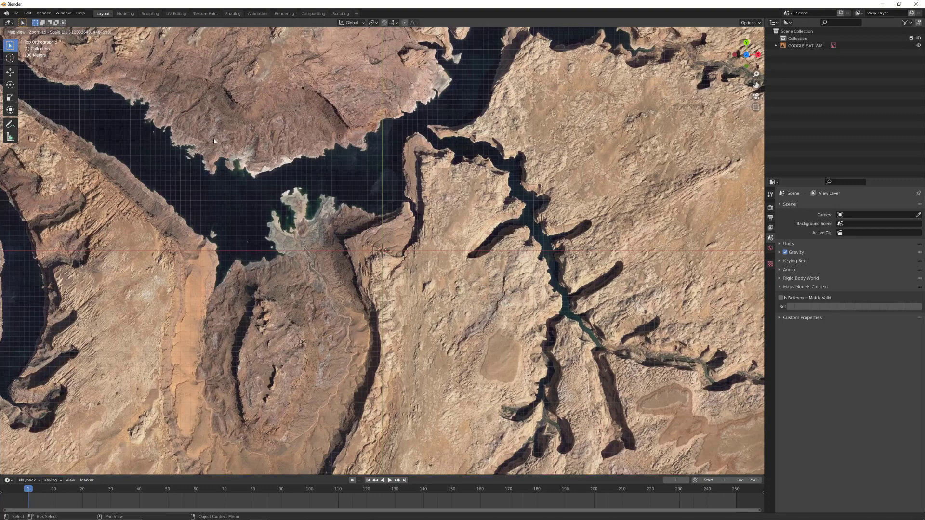
# Export the displayed basemap as a plane and get its SRTM elevation from the OpenTopography SRTM 30m server.
pyautogui.press('e')
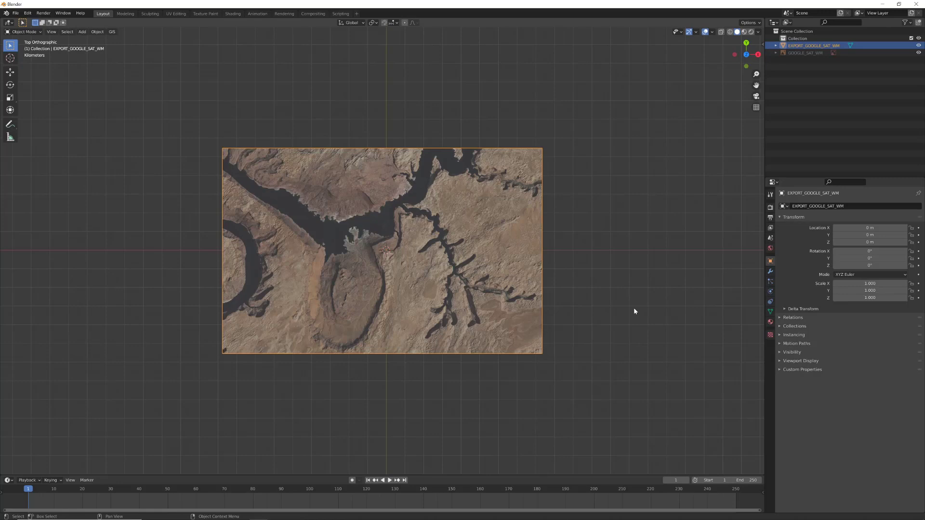
pyautogui.click(111, 31)
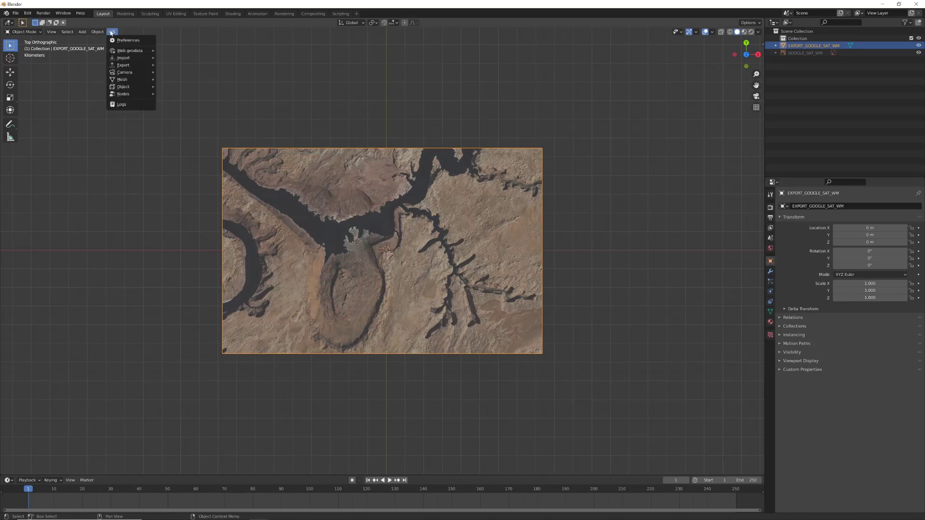
pyautogui.moveTo(127, 50)
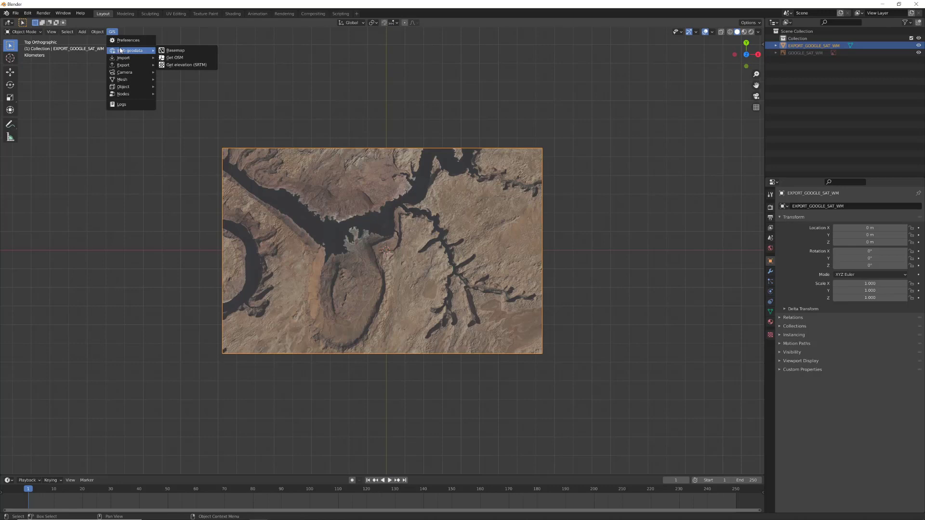
pyautogui.click(194, 66)
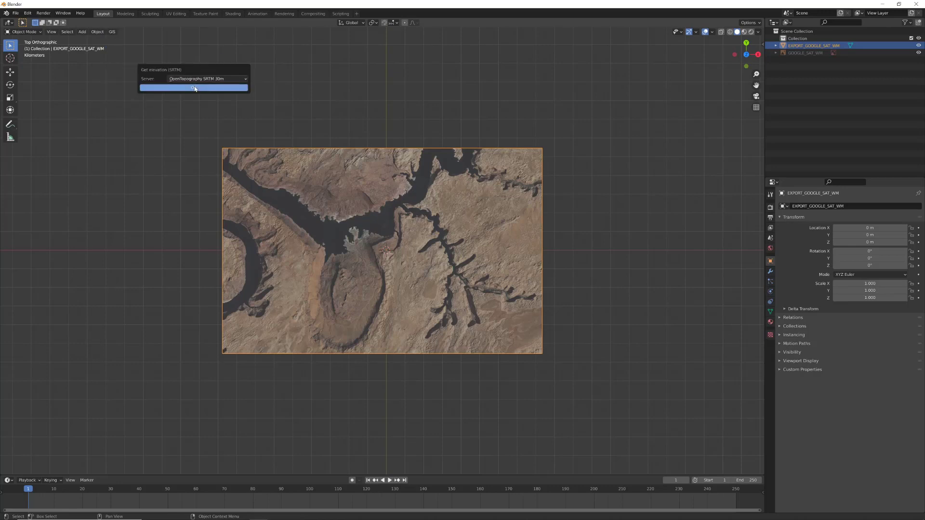
pyautogui.click(194, 88)
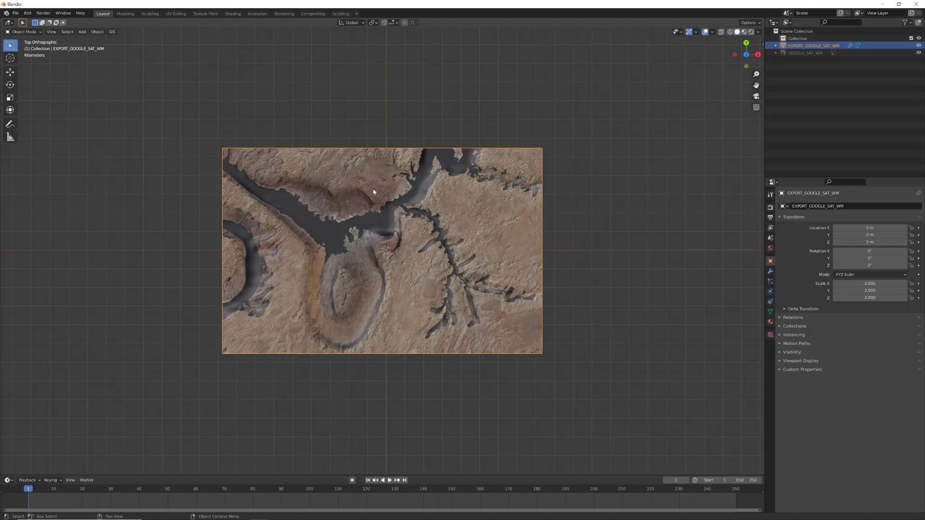
# Set the strength of the terrain's DEM.001 displacement modifier to 2.
pyautogui.moveTo(455, 279); pyautogui.dragTo(372, 227, button='middle')
pyautogui.scroll(3, 410, 238)
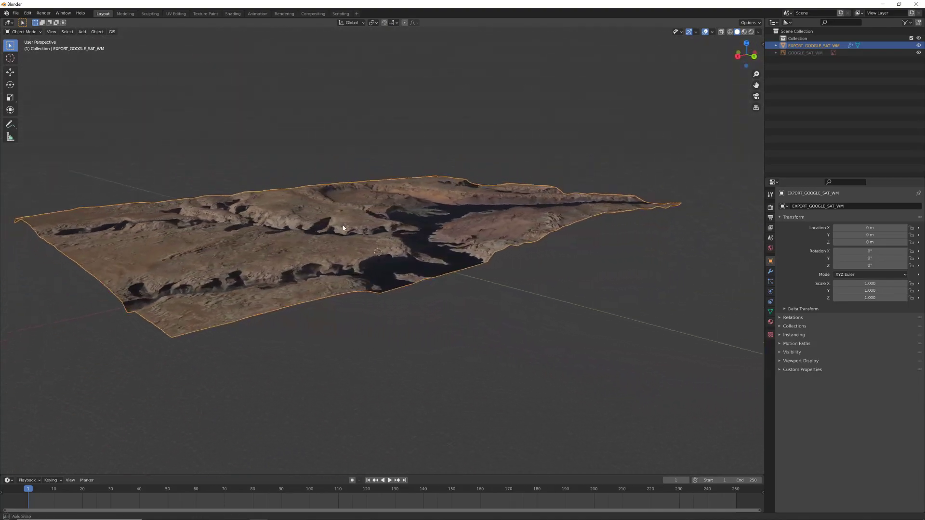
pyautogui.moveTo(344, 228); pyautogui.dragTo(529, 230, button='middle')
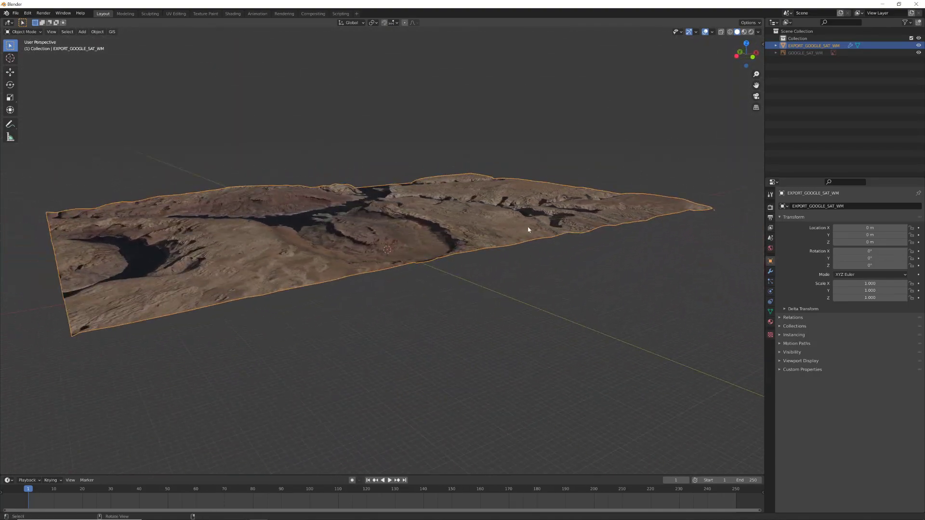
pyautogui.scroll(3, 413, 262)
pyautogui.moveTo(409, 263)
pyautogui.mouseDown(button='middle')
pyautogui.moveTo(467, 259)
pyautogui.moveTo(423, 268)
pyautogui.moveTo(411, 263)
pyautogui.moveTo(419, 258)
pyautogui.mouseUp(button='middle')
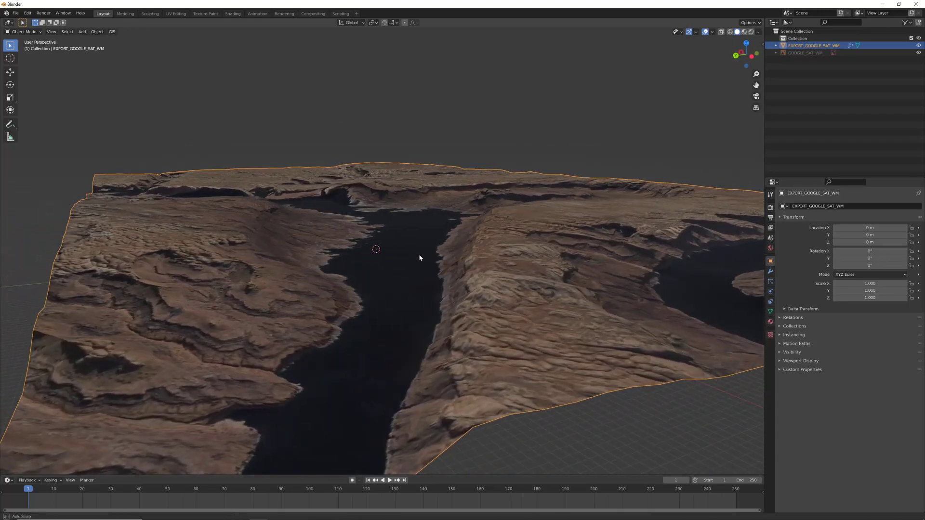
pyautogui.moveTo(496, 245); pyautogui.dragTo(471, 253, button='middle')
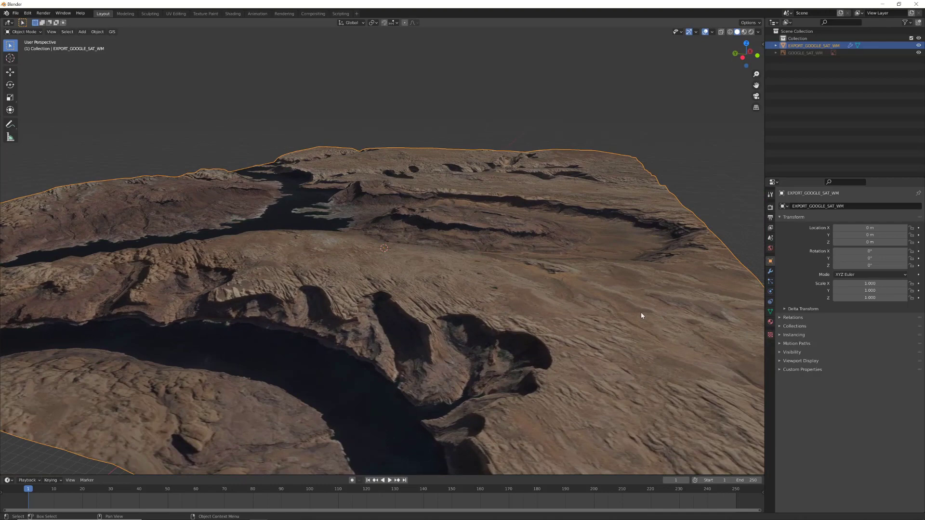
pyautogui.click(771, 273)
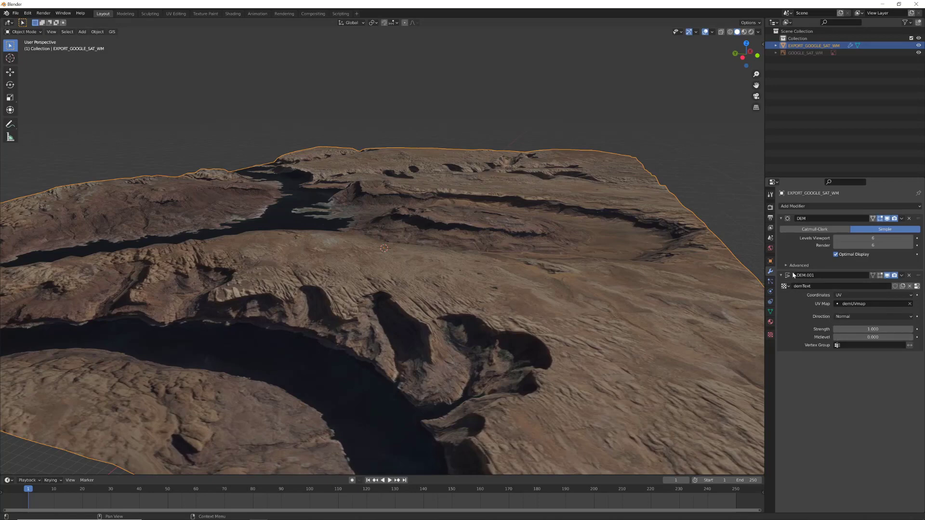
pyautogui.click(838, 329)
pyautogui.write('1.0')
pyautogui.press('Return')
# Apply the DEM subdivision modifier and the DEM.001 displacement modifier to the terrain mesh.
pyautogui.scroll(-4, 436, 164)
pyautogui.moveTo(415, 157); pyautogui.dragTo(465, 169, button='middle')
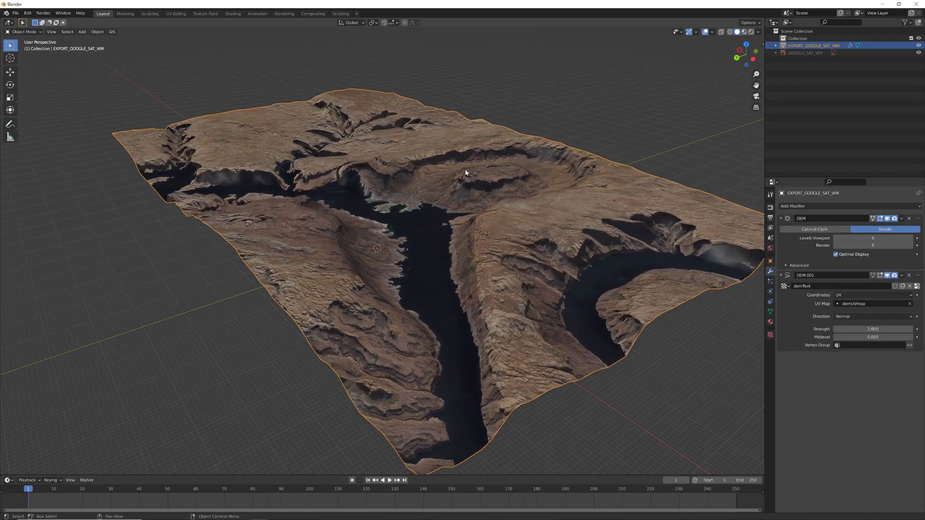
pyautogui.scroll(3, 464, 170)
pyautogui.moveTo(402, 166); pyautogui.dragTo(391, 166, button='middle')
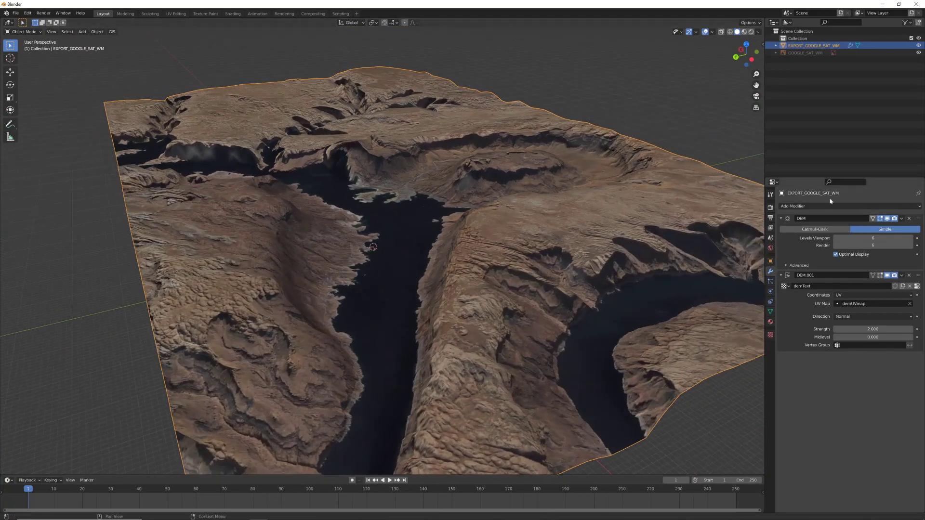
pyautogui.click(902, 219)
pyautogui.click(884, 227)
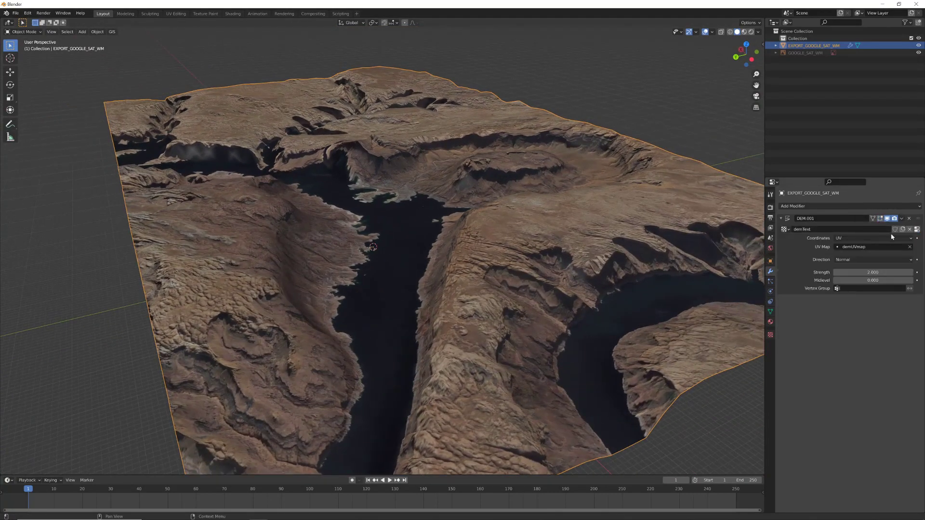
pyautogui.click(902, 219)
pyautogui.click(890, 228)
# Export the terrain mesh in Wavefront OBJ format.
pyautogui.moveTo(482, 260); pyautogui.dragTo(361, 266, button='middle')
pyautogui.scroll(-4, 437, 254)
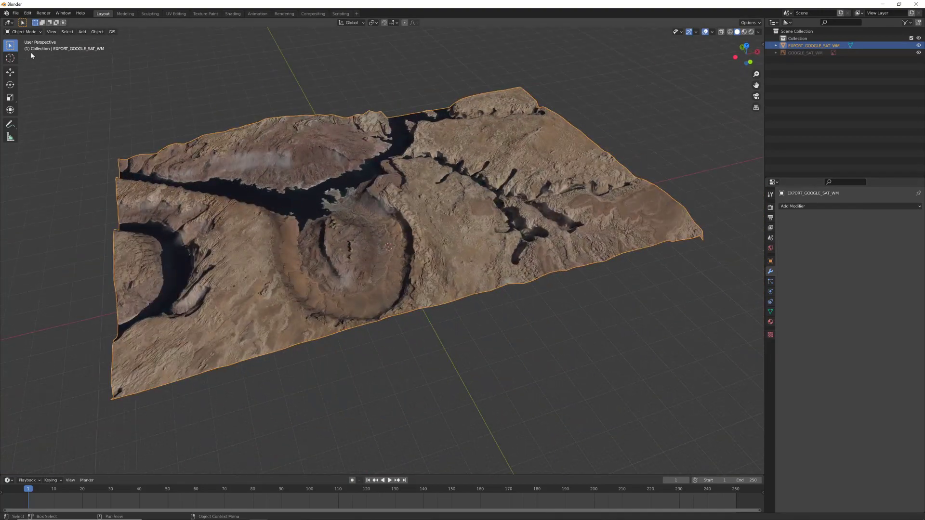
pyautogui.click(15, 13)
pyautogui.moveTo(30, 120)
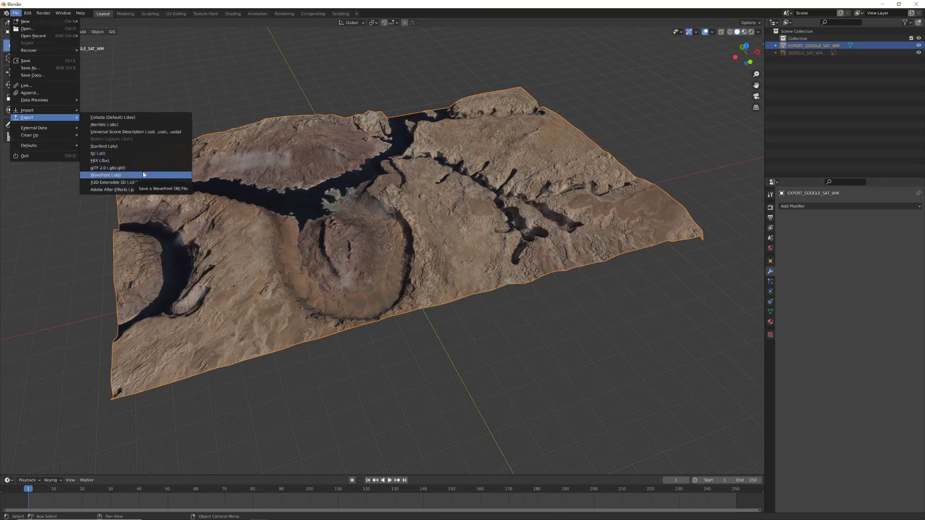
pyautogui.click(143, 175)
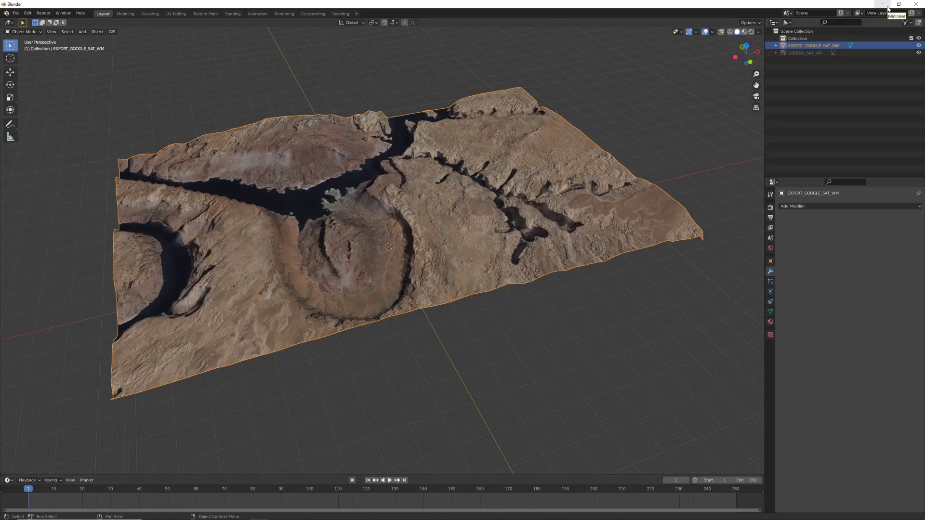
# Switch to Twinmotion and examine the textured canyon terrain along the river from several angles and distances.
pyautogui.moveTo(318, 519)
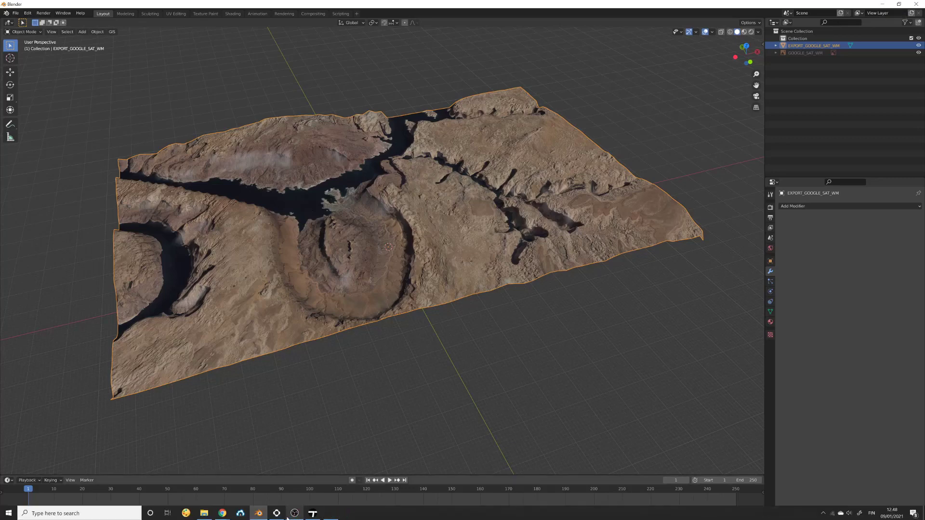
pyautogui.click(312, 514)
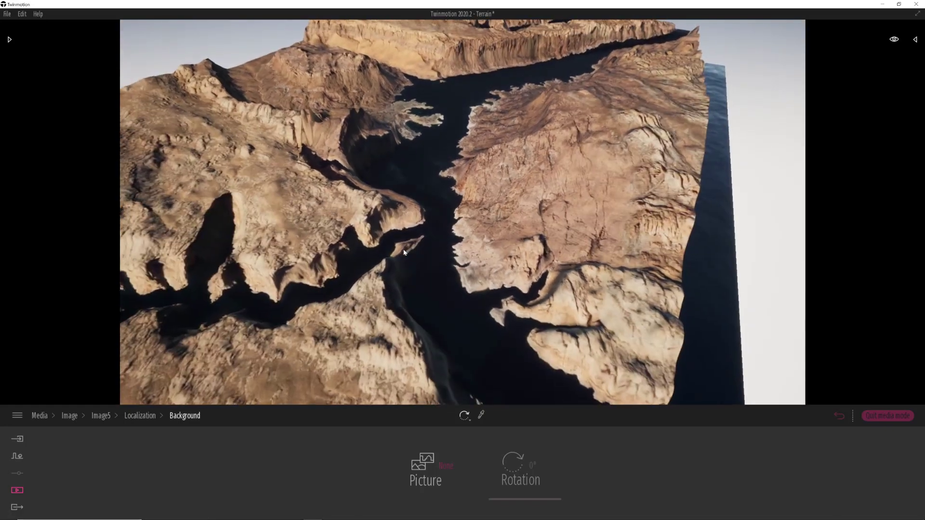
pyautogui.moveTo(404, 236); pyautogui.dragTo(366, 246, button='right')
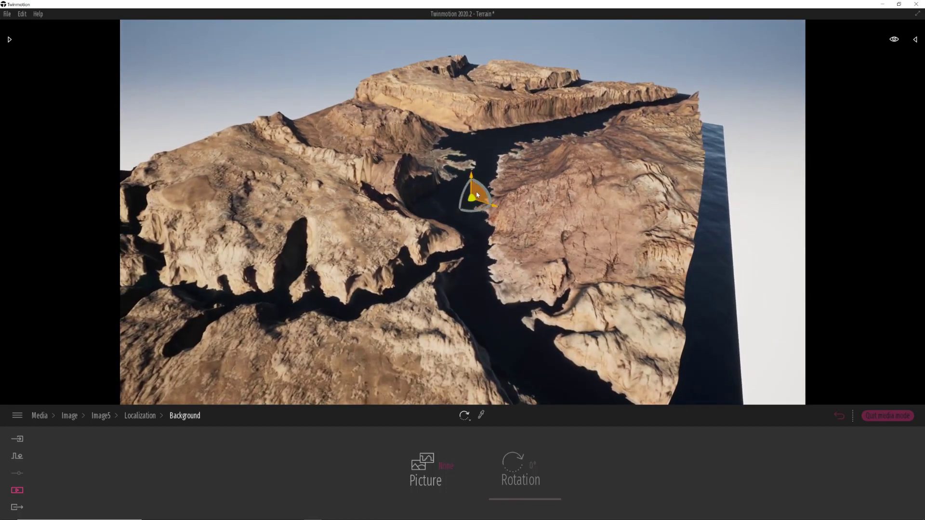
pyautogui.moveTo(476, 194); pyautogui.dragTo(472, 216)
pyautogui.scroll(3, 477, 242)
pyautogui.scroll(3, 481, 256)
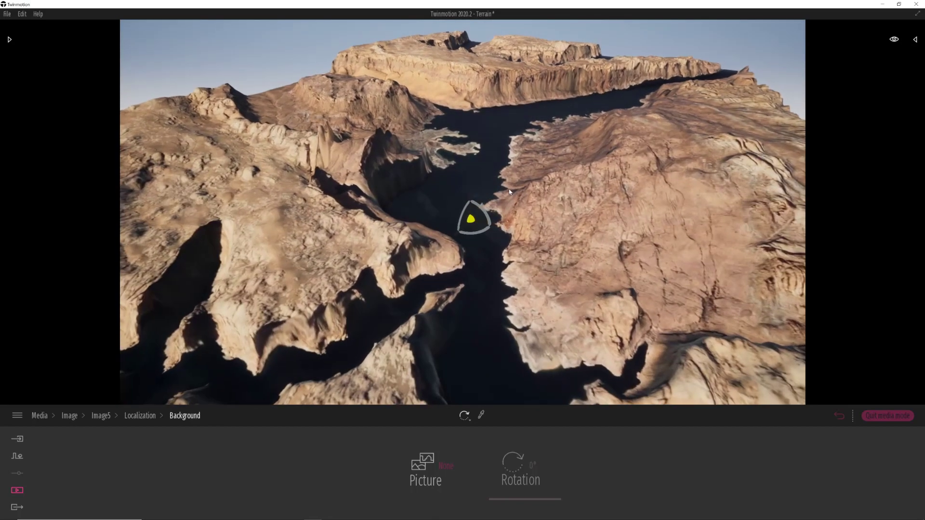
pyautogui.moveTo(509, 193); pyautogui.dragTo(512, 186, button='right')
pyautogui.scroll(-4, 512, 186)
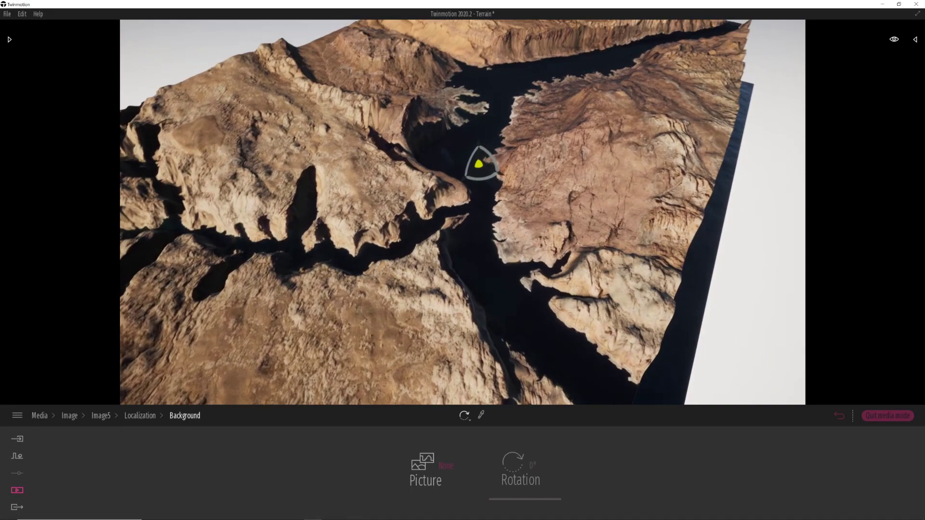
pyautogui.scroll(3, 463, 206)
pyautogui.press('Escape')
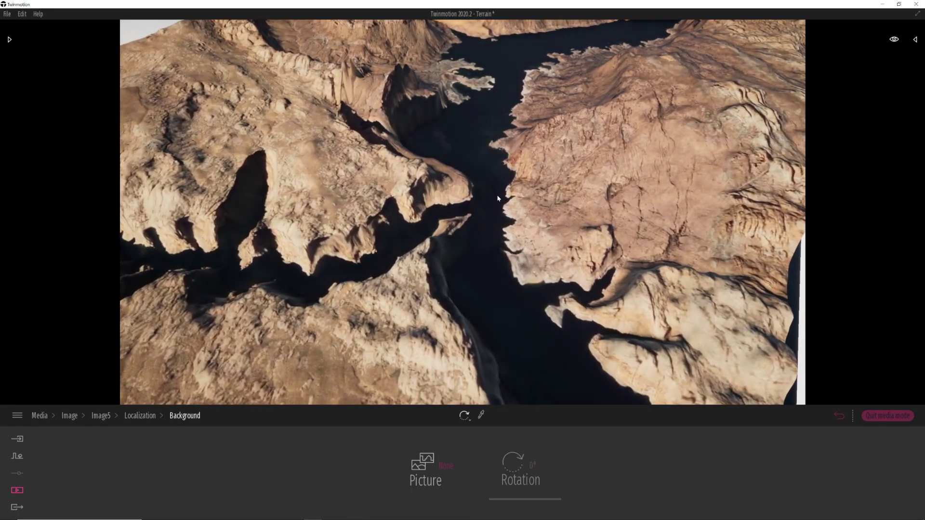
pyautogui.scroll(8, 491, 202)
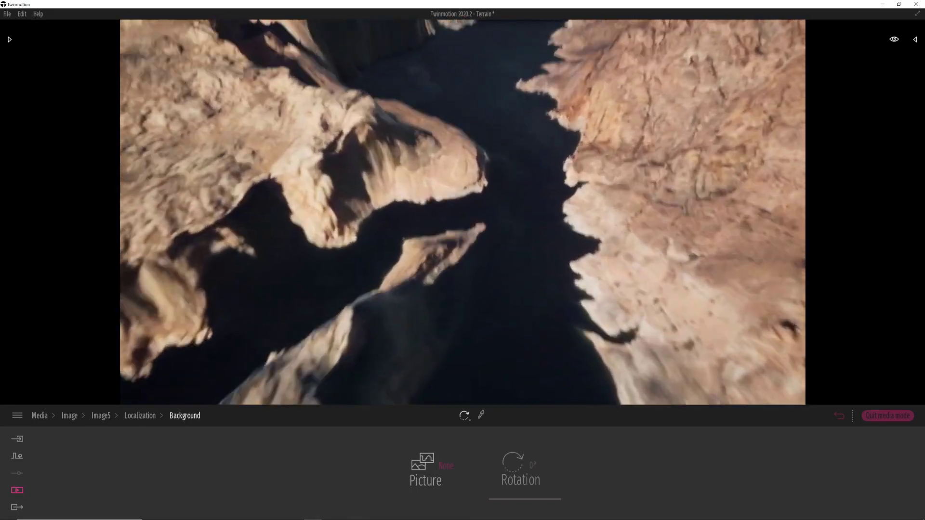
pyautogui.scroll(-4, 496, 209)
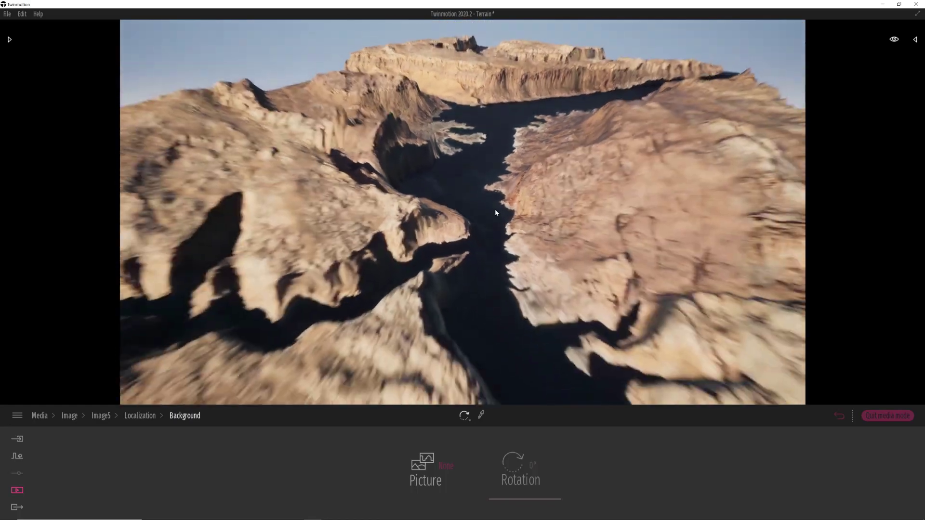